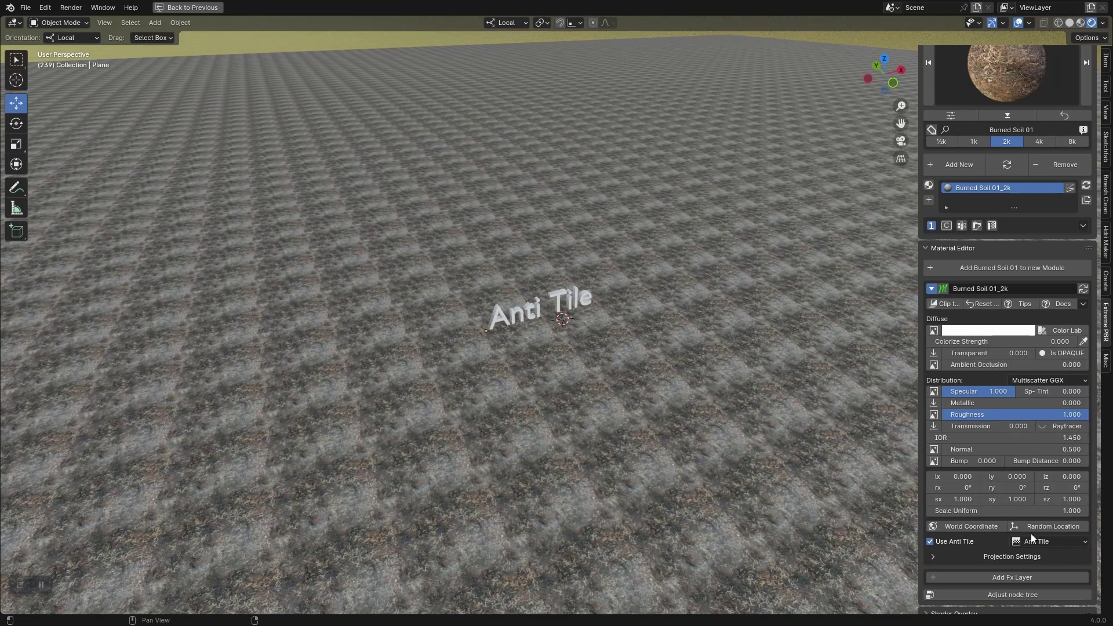
Turn off Hide Anti Tile for the Burned Soil 01_2k material so its Anti Tile effect displays again
left_click(1043, 541)
left_click(1049, 515)
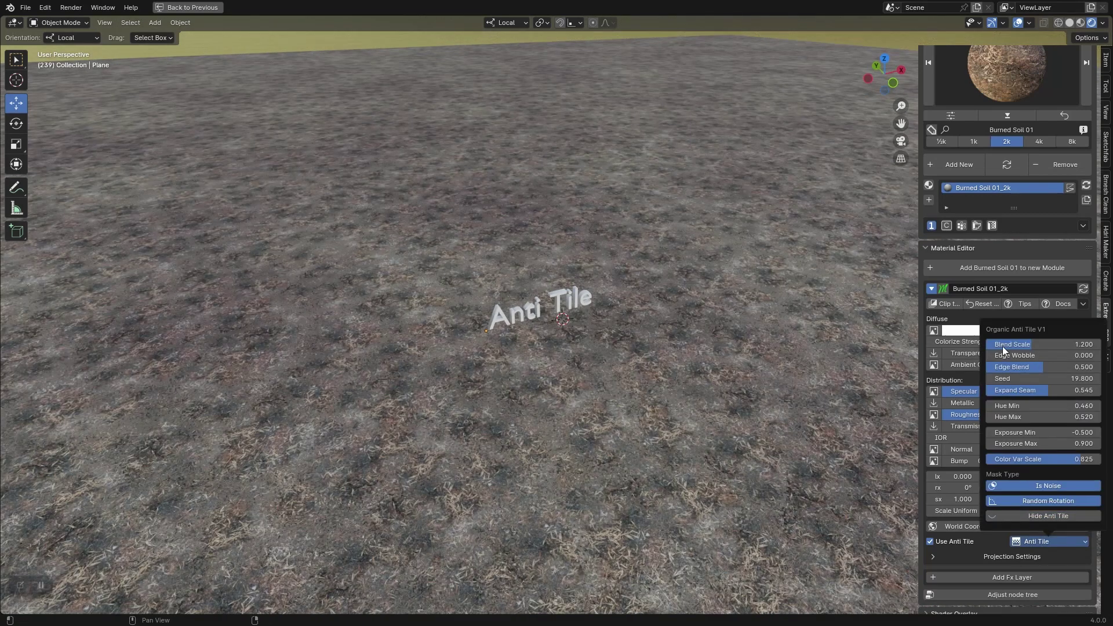
scroll(985, 377, "up", 4)
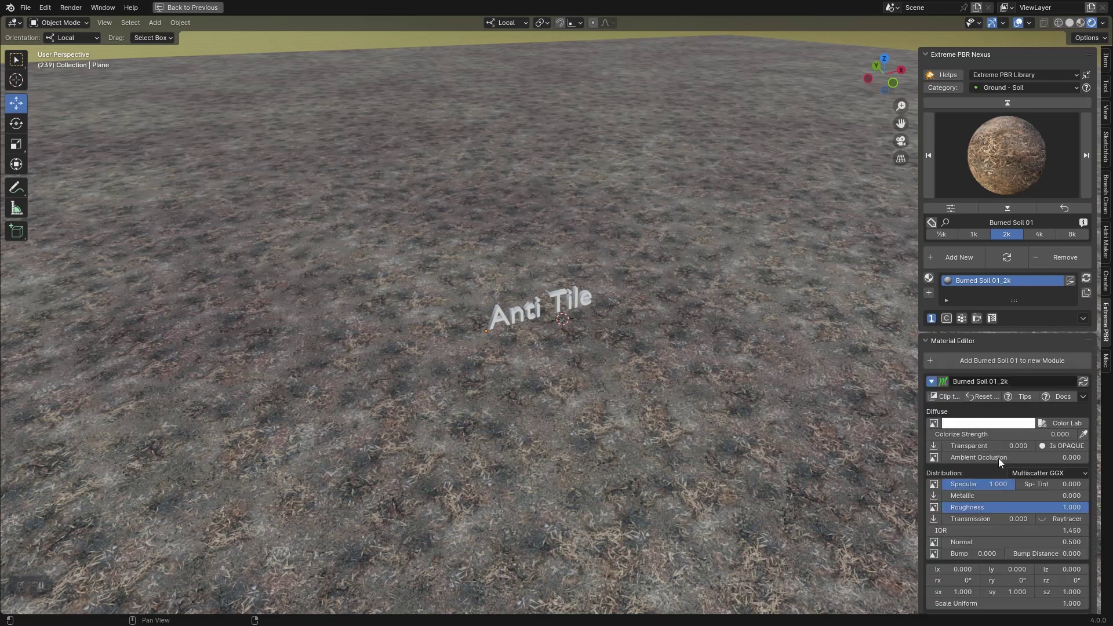
Collapse the Material Editor section and open the Extreme PBR add-on preferences in a repositioned, enlarged window
left_click(944, 343)
left_click(951, 209)
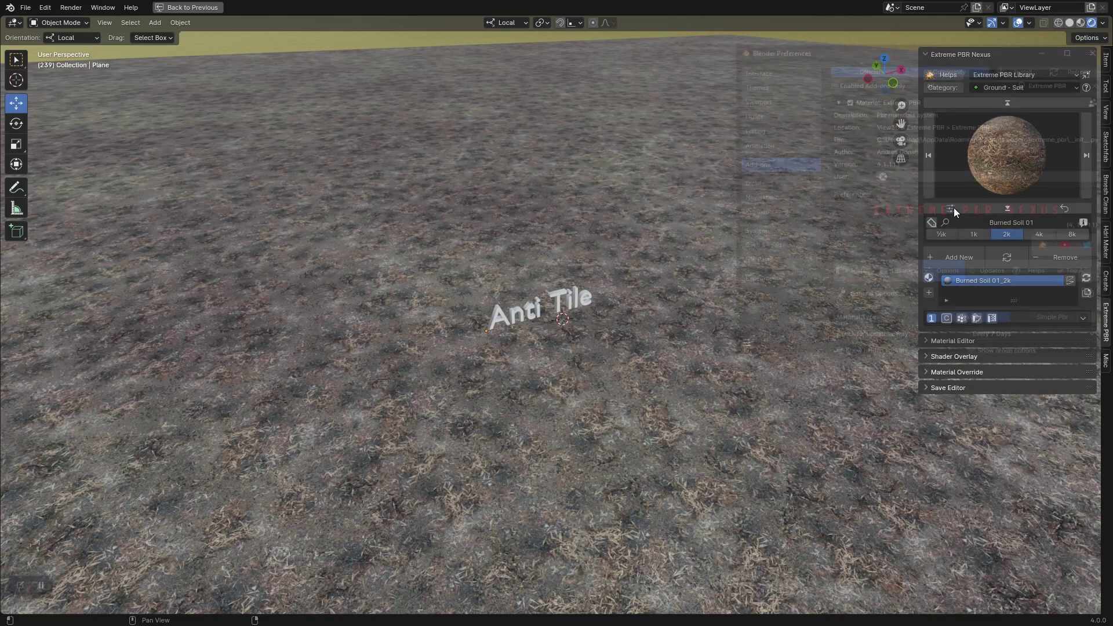
left_click_drag(1003, 50, 623, 81)
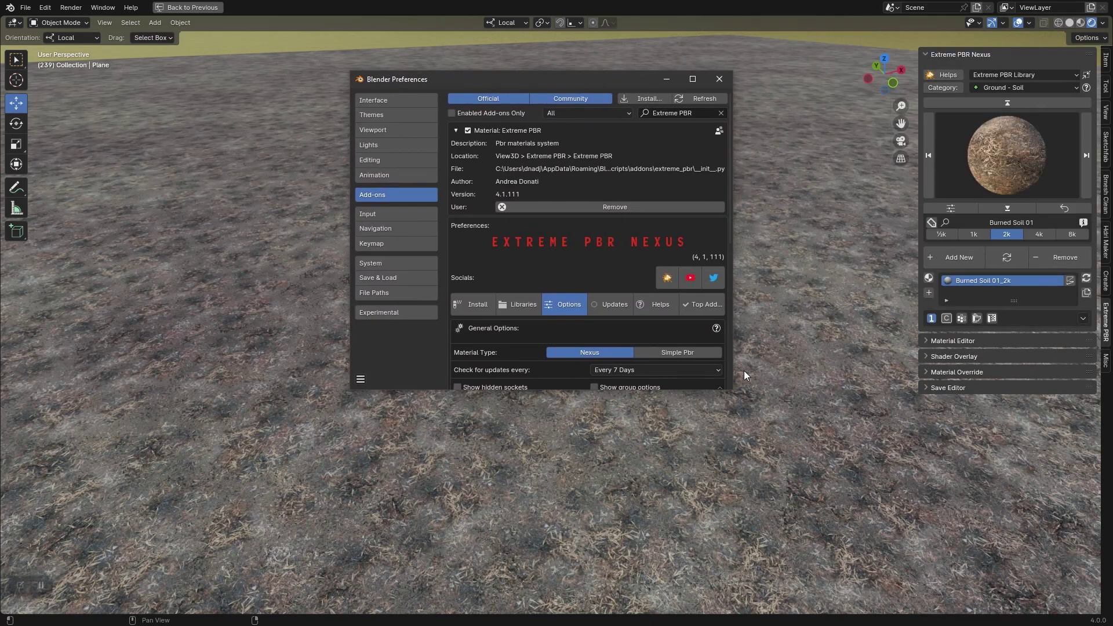
middle_click_drag(667, 277, 669, 232, "ctrl")
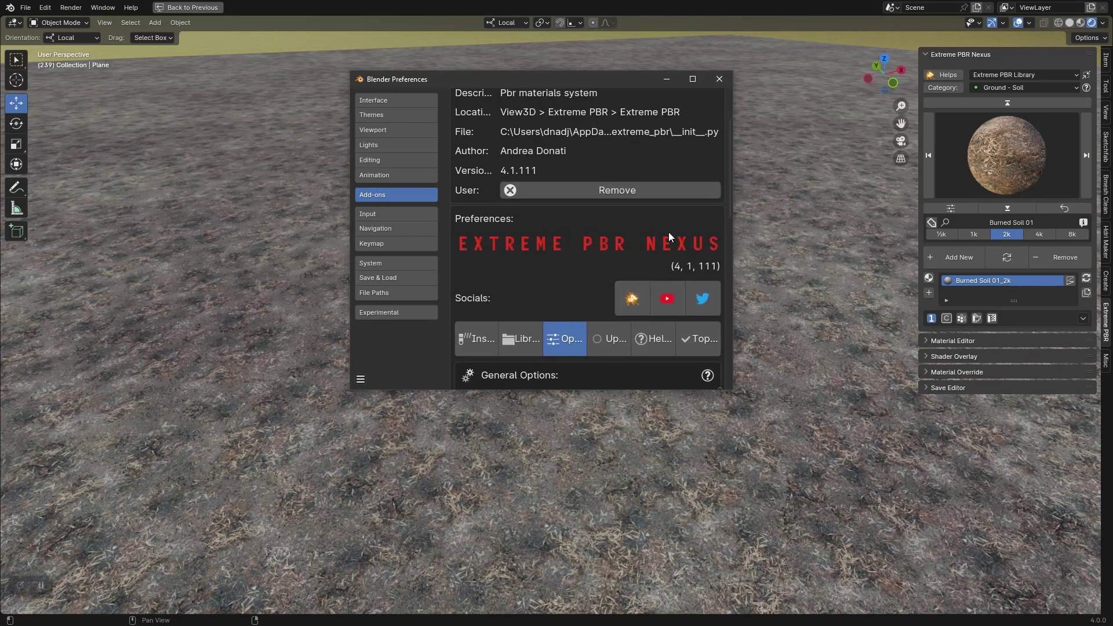
left_click_drag(736, 393, 901, 514)
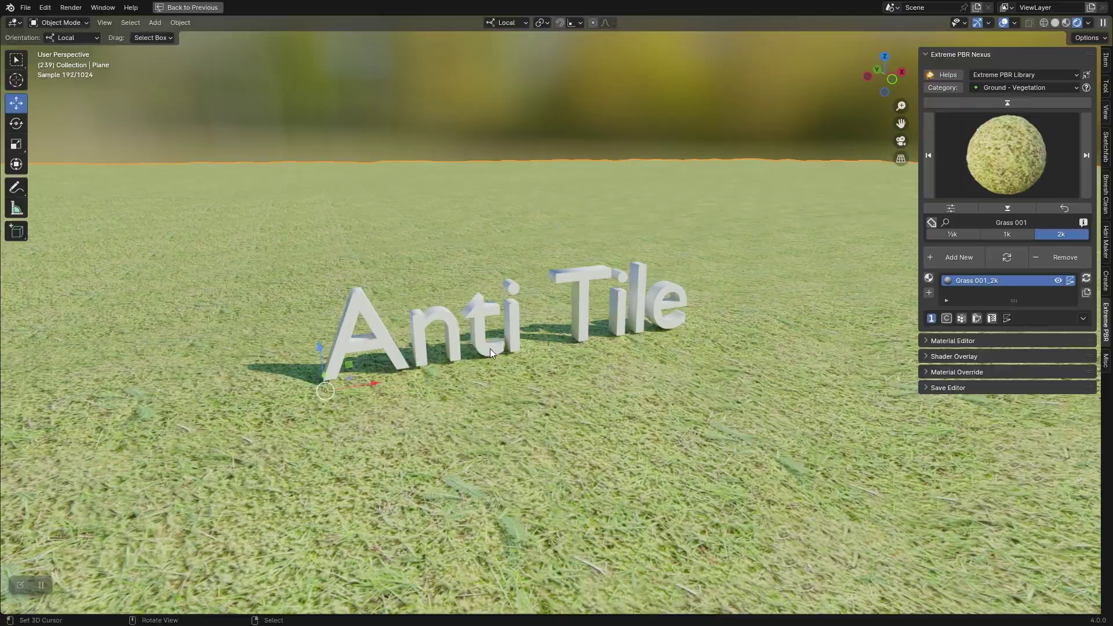
Inspect the repetition of the grass texture on the plane and enable Use Anti Tile for the Grass 001_2k material
middle_click_drag(489, 349, 491, 347)
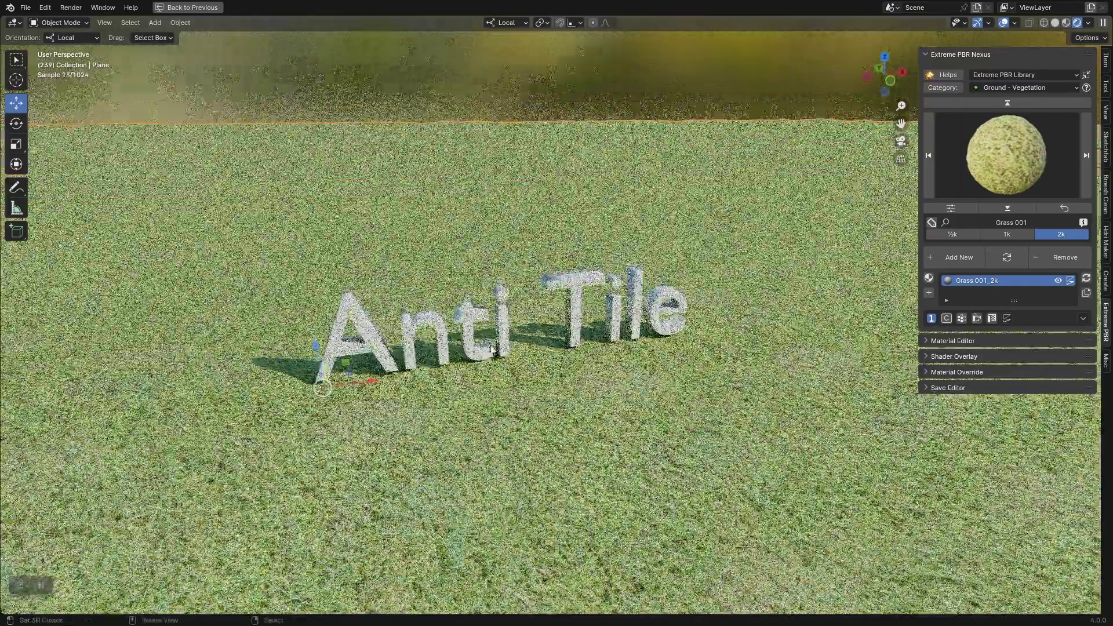
scroll(503, 269, "down", 6)
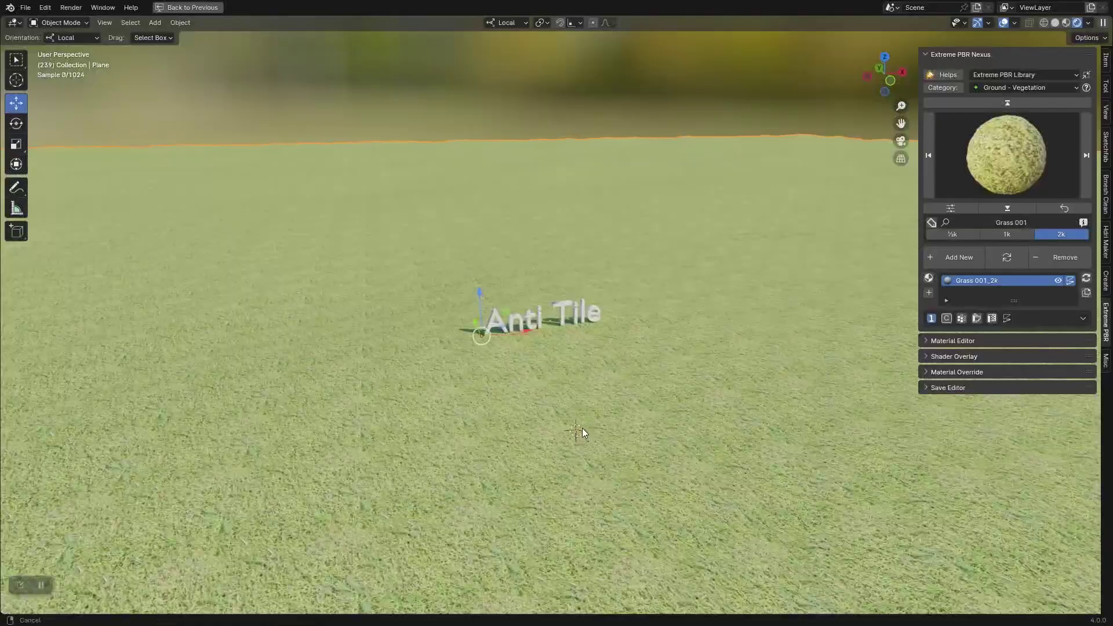
middle_click_drag(582, 428, 567, 420, "shift")
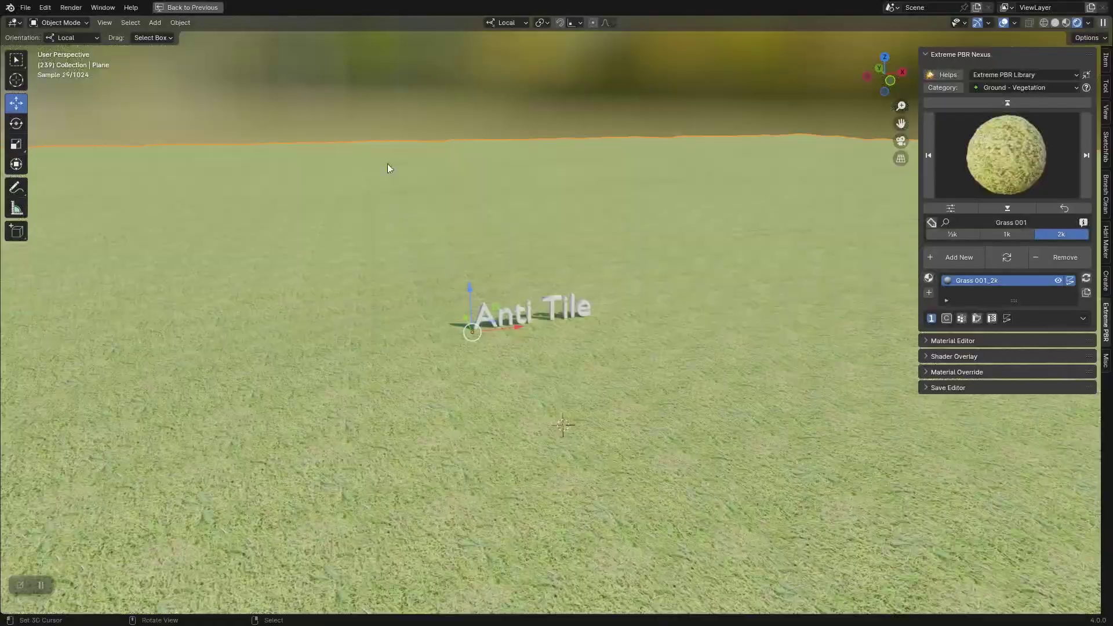
middle_click_drag(423, 335, 506, 357)
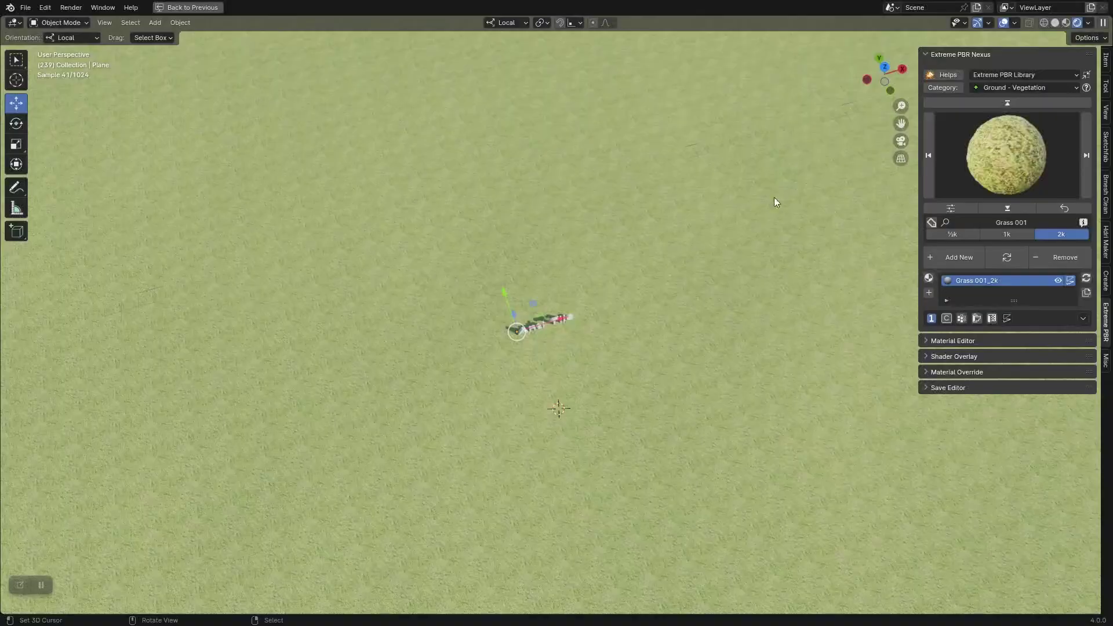
middle_click_drag(611, 272, 542, 212)
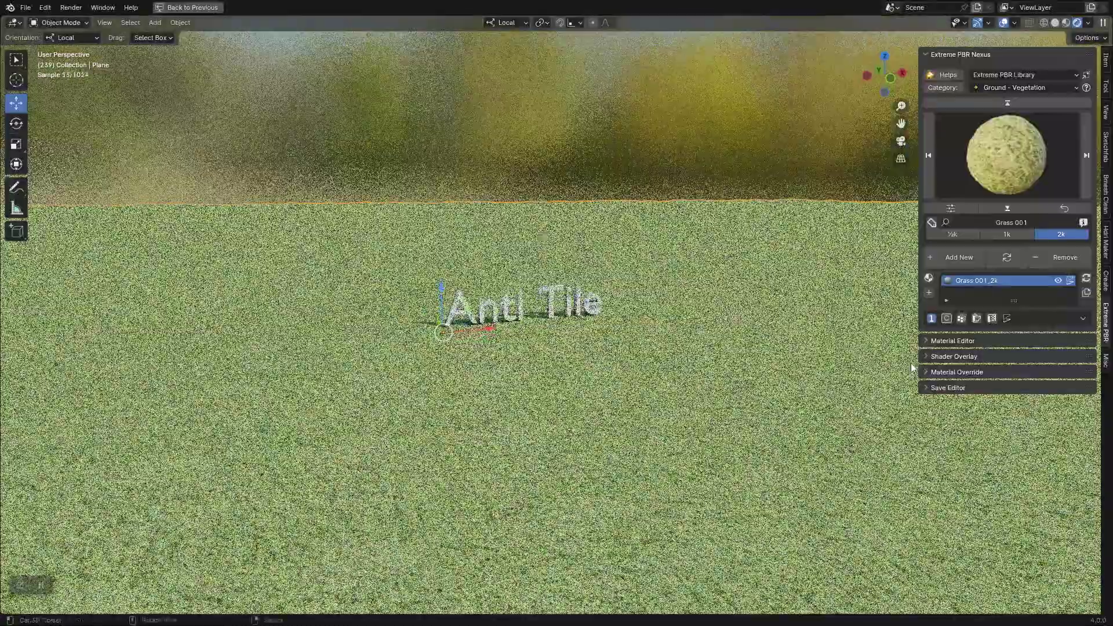
left_click(967, 339)
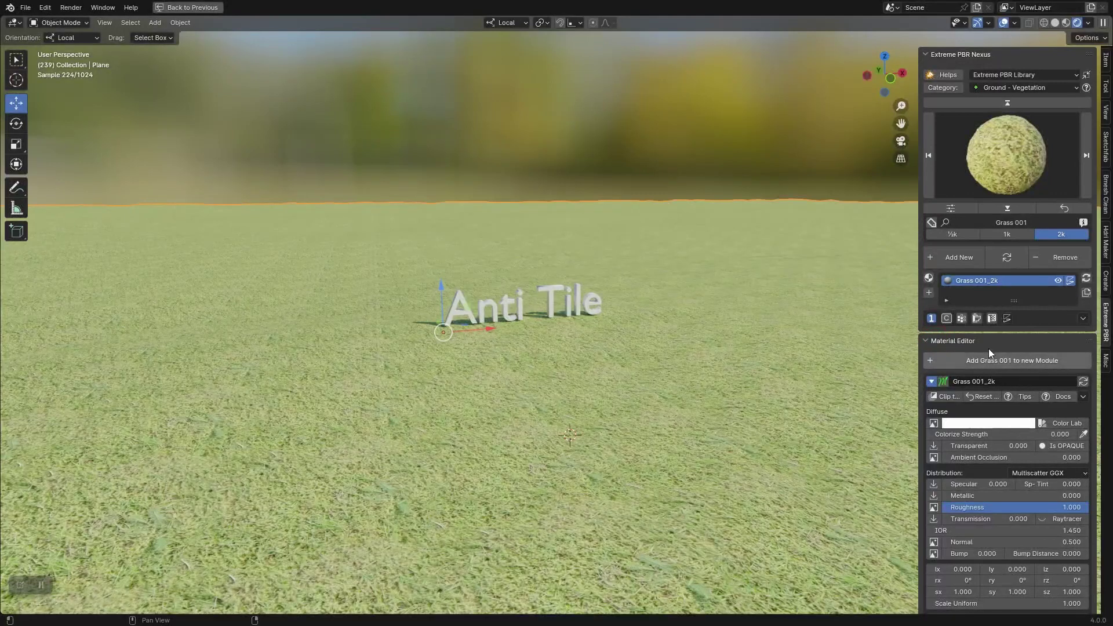
scroll(989, 350, "down", 5)
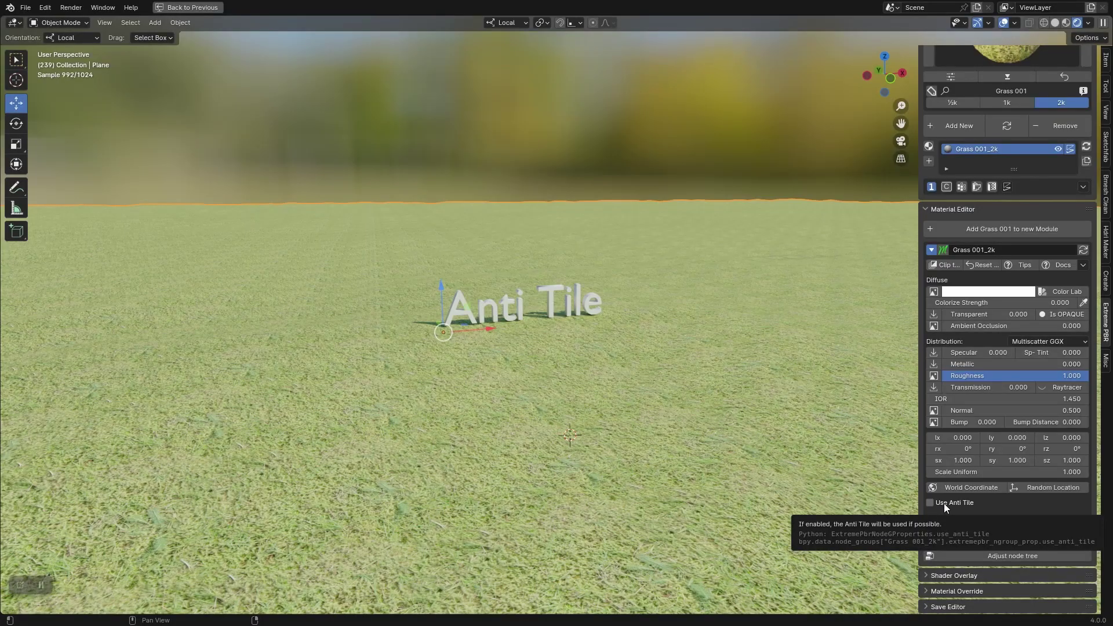
left_click(943, 503)
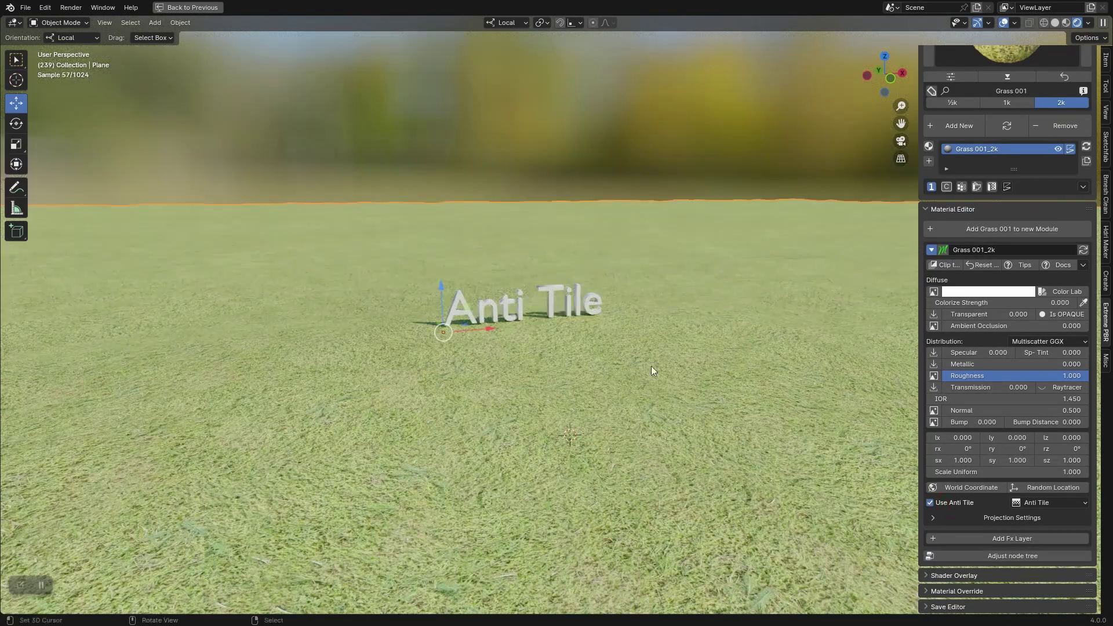
In the grass material's Anti Tile settings, set Hue Min to 0.420 and Exposure Min to -0.390
middle_click_drag(651, 371, 612, 364)
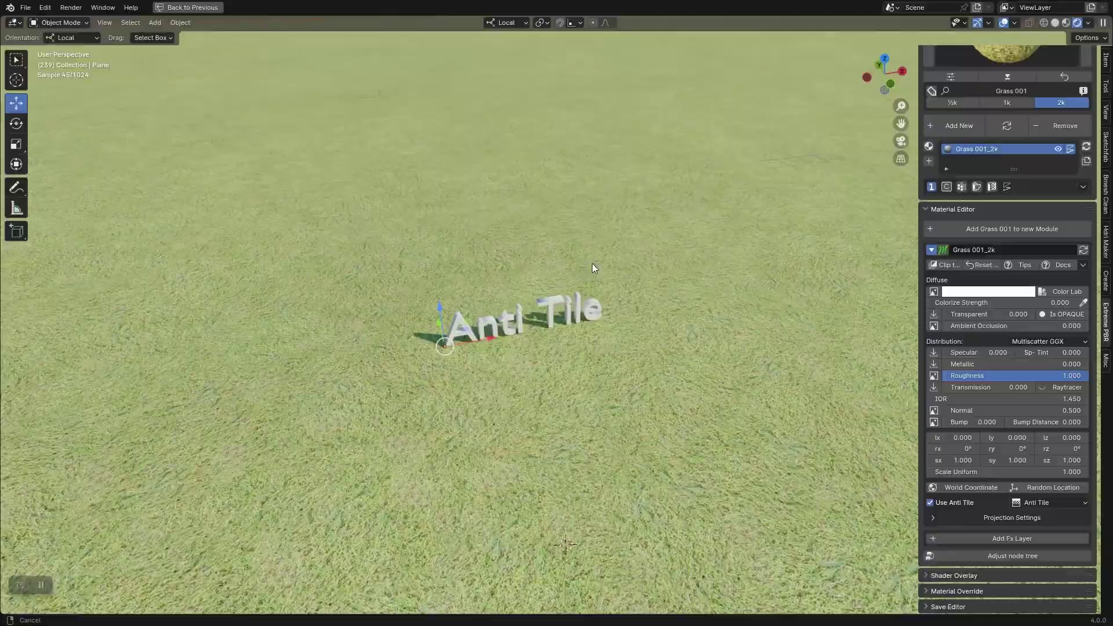
middle_click_drag(592, 264, 529, 304)
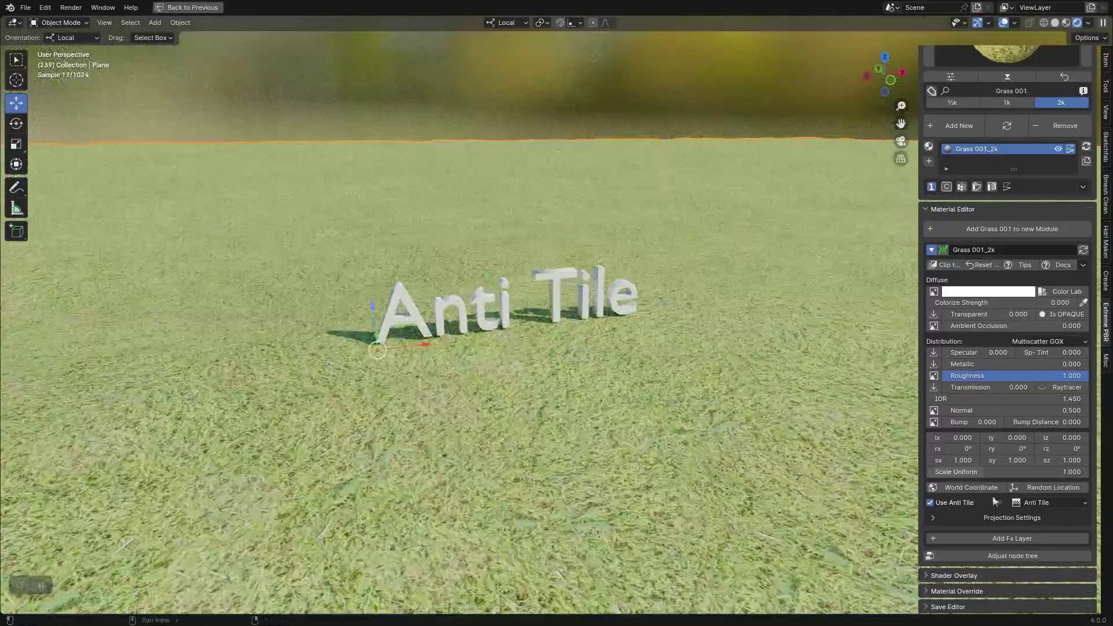
left_click(1036, 503)
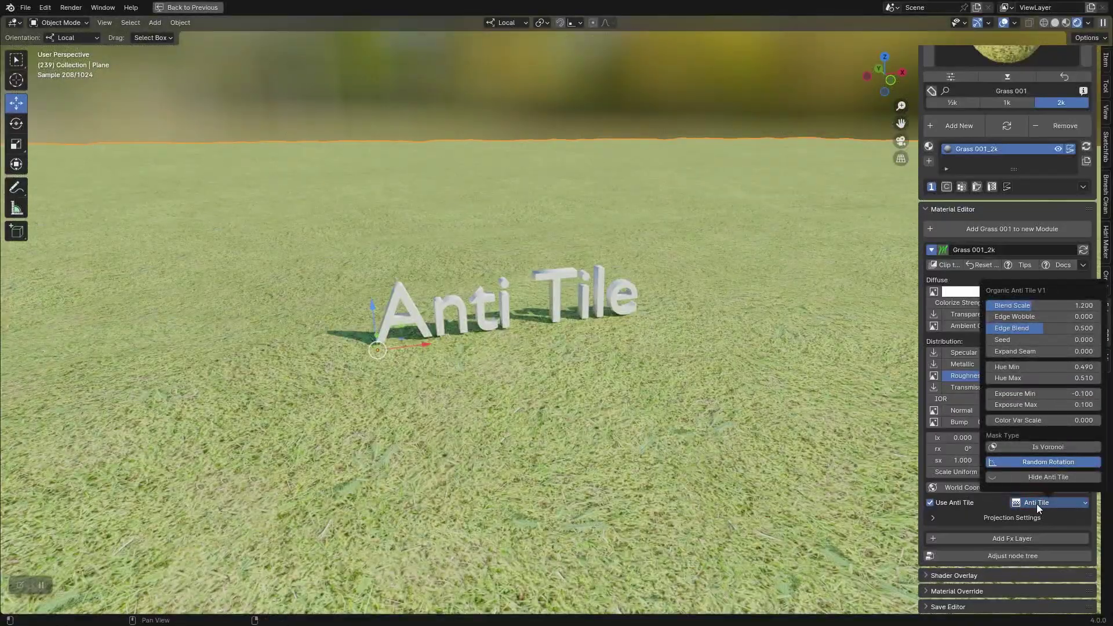
mouse_move(1083, 367)
left_mouse_down()
mouse_move(1049, 367)
mouse_move(1096, 366)
left_mouse_up()
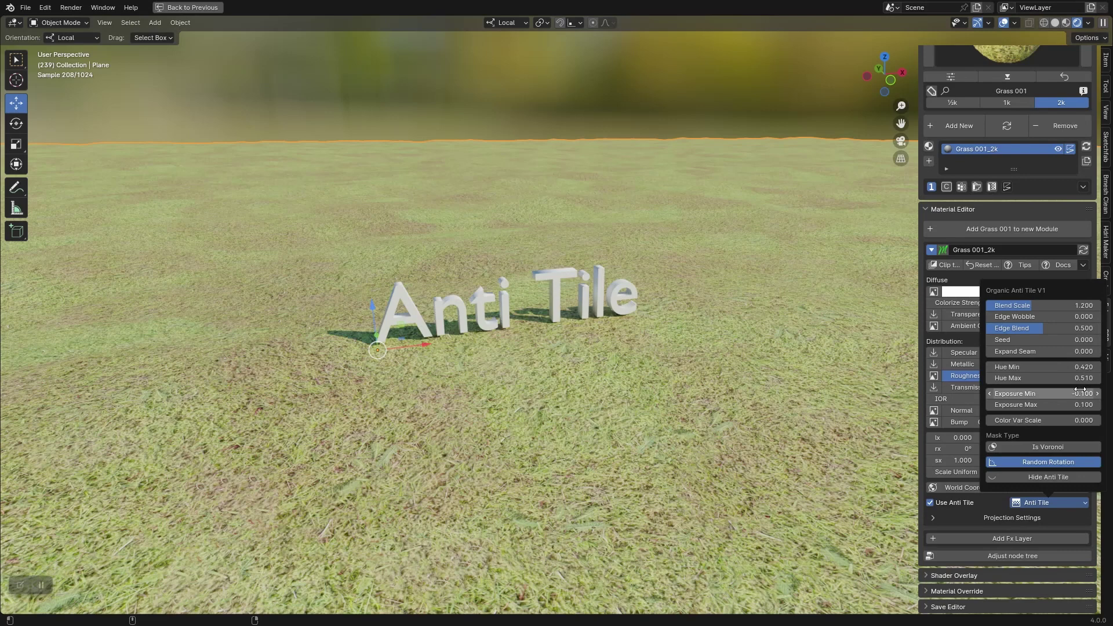
left_click_drag(1081, 393, 1068, 393)
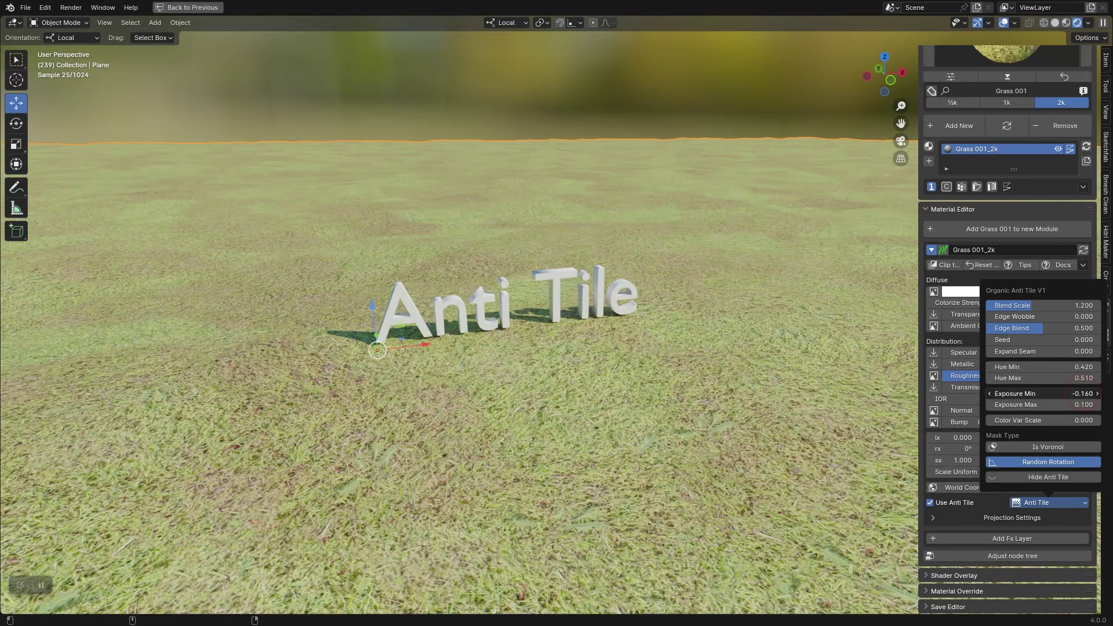
left_click_drag(1068, 393, 1075, 393)
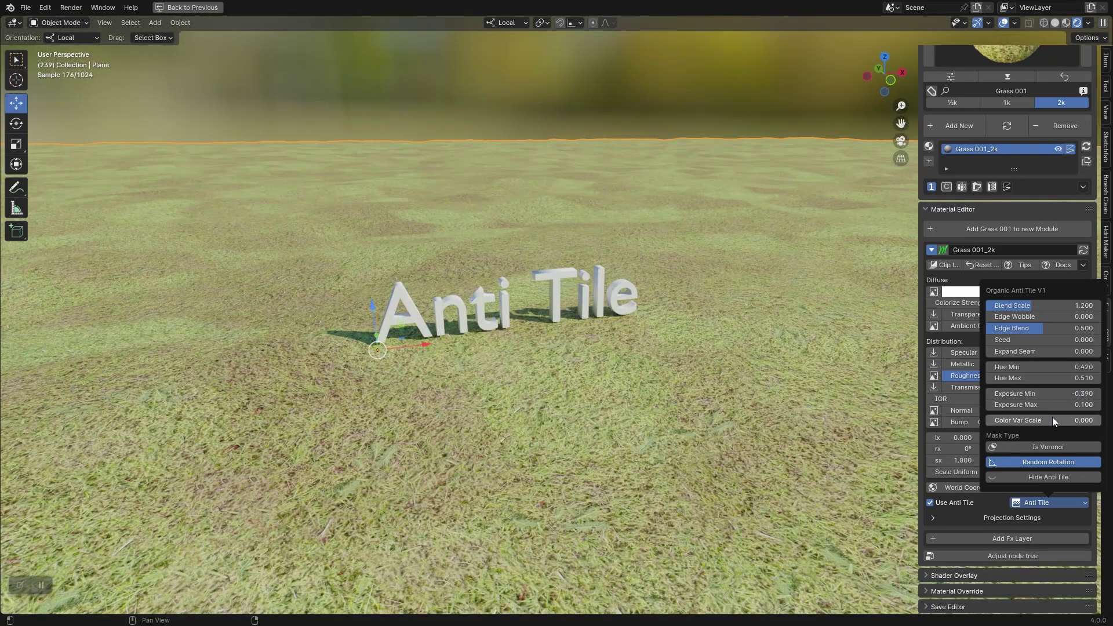
Raise the grass material's Anti Tile Color Var Scale and switch its mask type from Voronoi to noise
left_click_drag(1040, 416, 1101, 417)
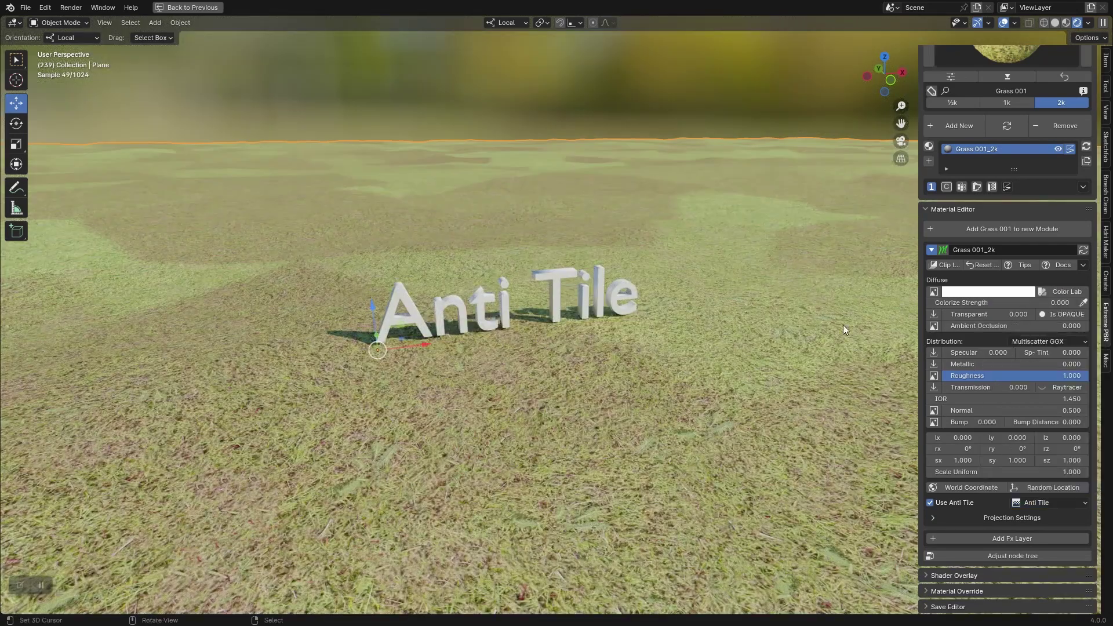
left_click(1047, 501)
left_click(1066, 446)
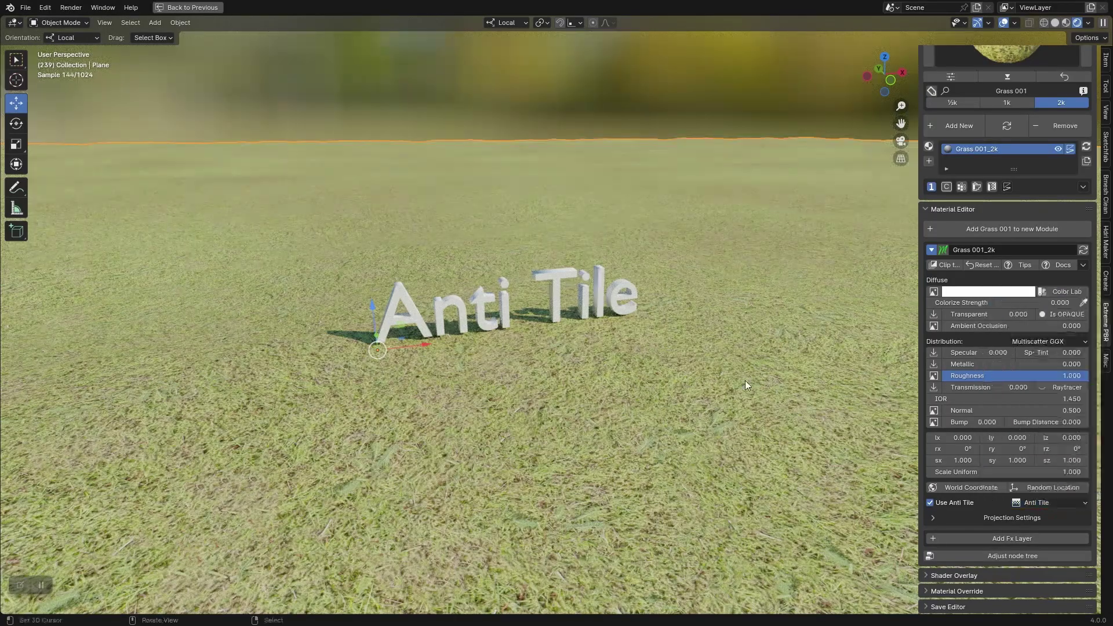
Replace the plane's grass material with Soil Leaves 01 at 2k and enable its displacement with a strength of about 0.73
middle_click_drag(569, 329, 604, 392)
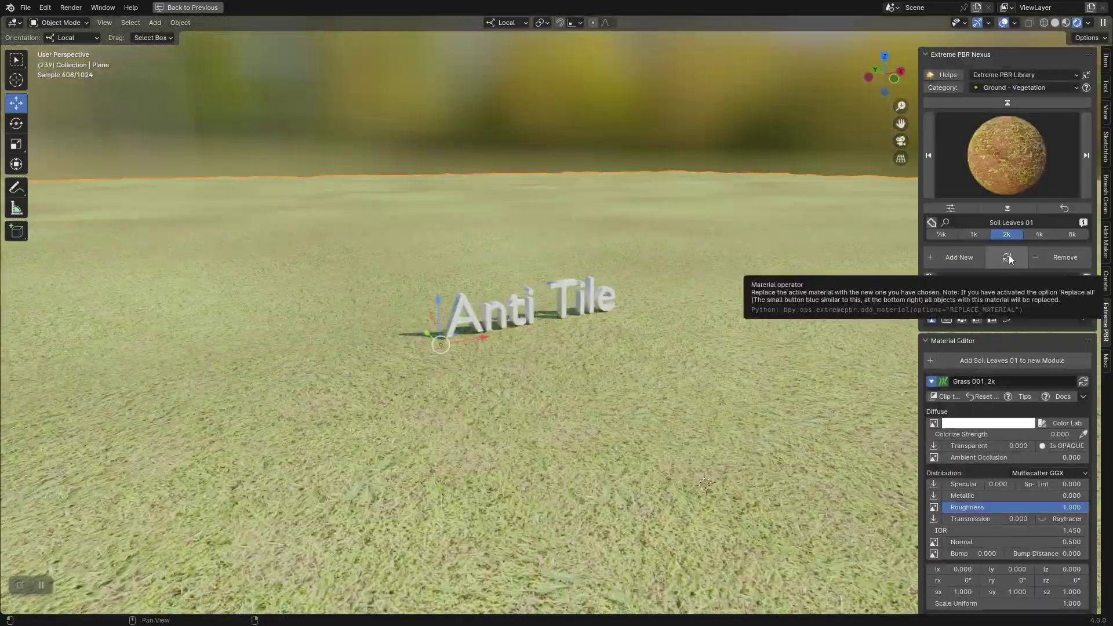
left_click(1009, 256)
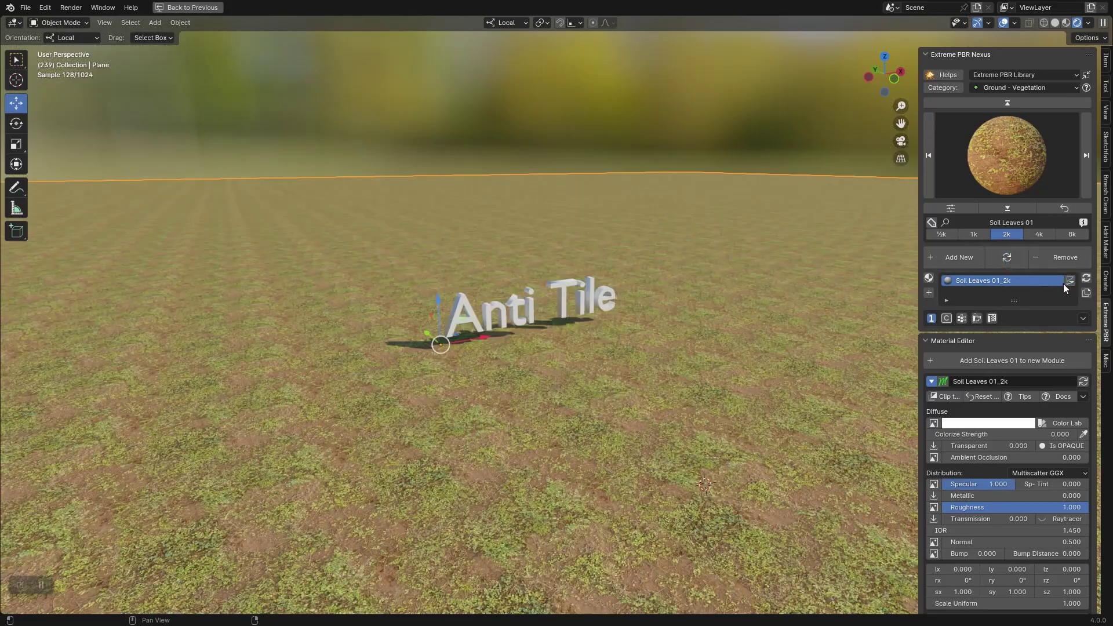
left_click(1070, 281)
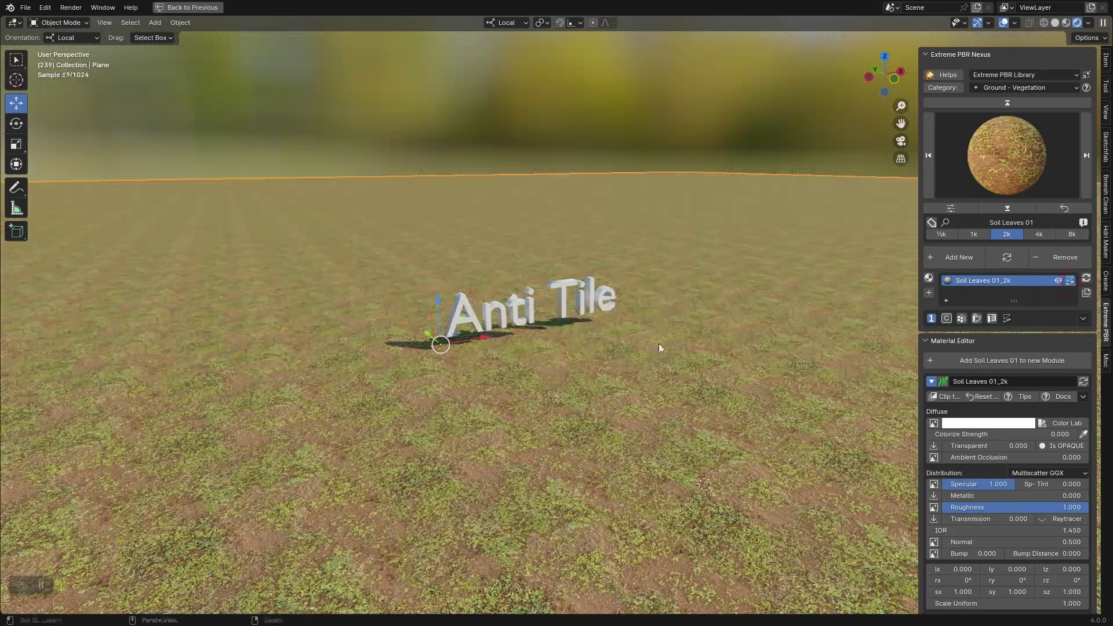
left_click(1008, 318)
mouse_move(965, 258)
left_mouse_down()
mouse_move(985, 258)
mouse_move(959, 258)
left_mouse_up()
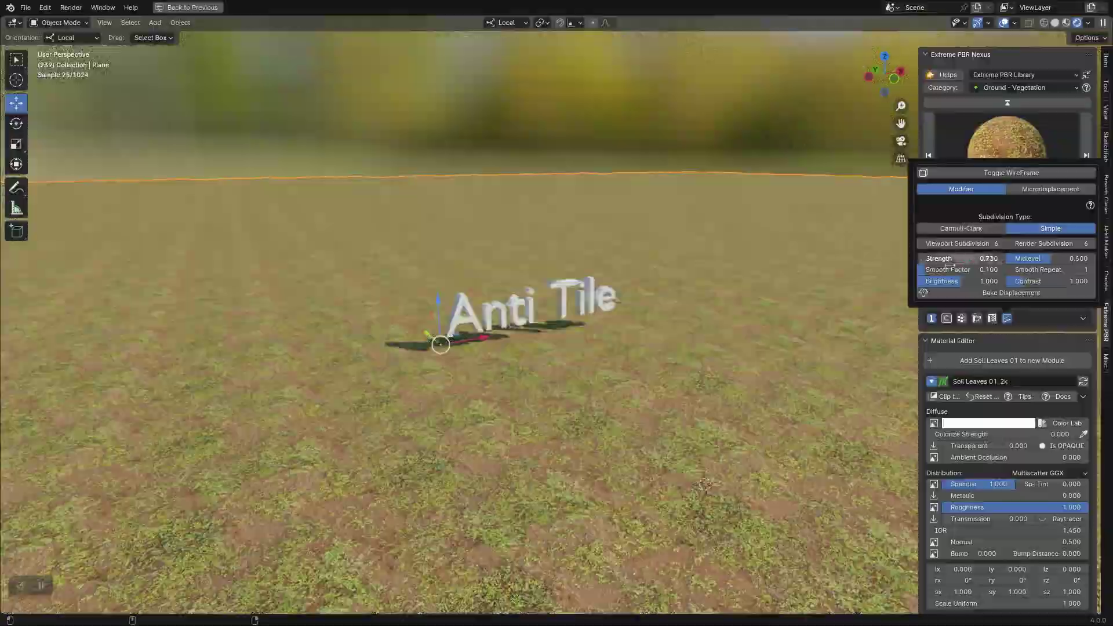
Inspect the tiling across the whole plane and enable Use Anti Tile for the Soil Leaves 01_2k material
middle_click_drag(471, 333, 455, 361)
middle_click_drag(525, 232, 531, 426, "ctrl")
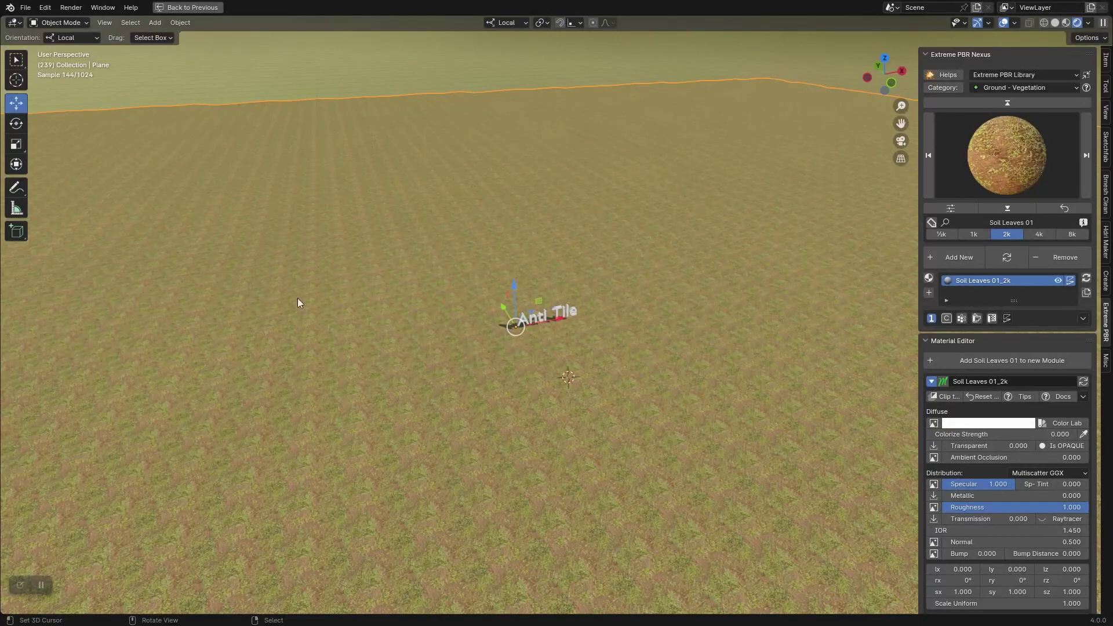
scroll(980, 471, "down", 5)
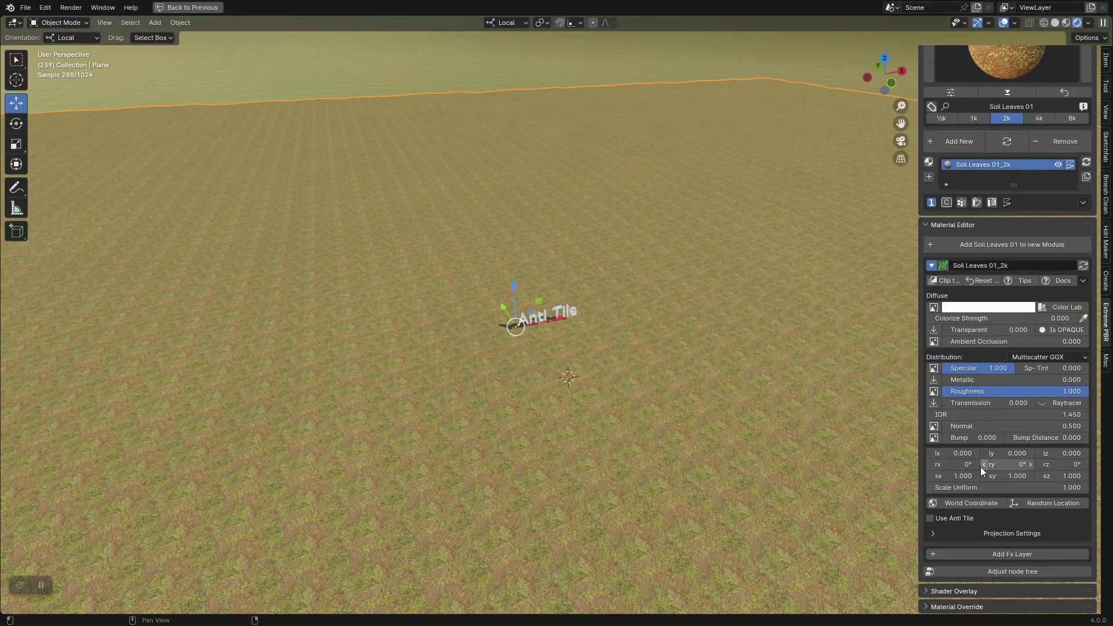
left_click(930, 502)
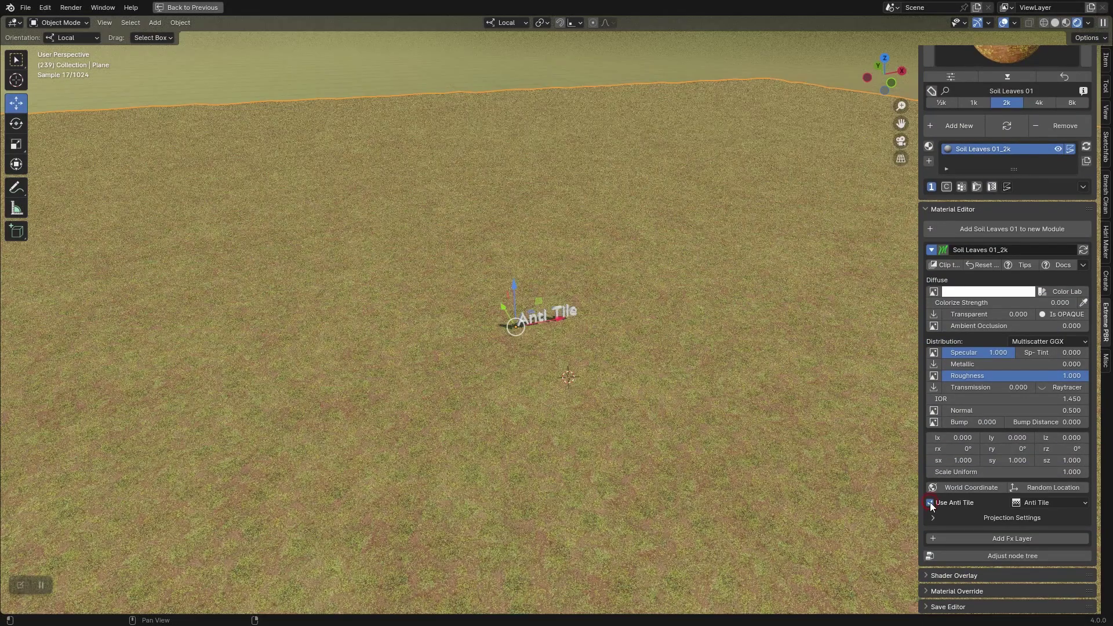
Set Exposure Min to -1.350 in the Anti Tile settings of the Soil Leaves 01_2k material
middle_click_drag(590, 418, 641, 315)
scroll(598, 317, "up", 5)
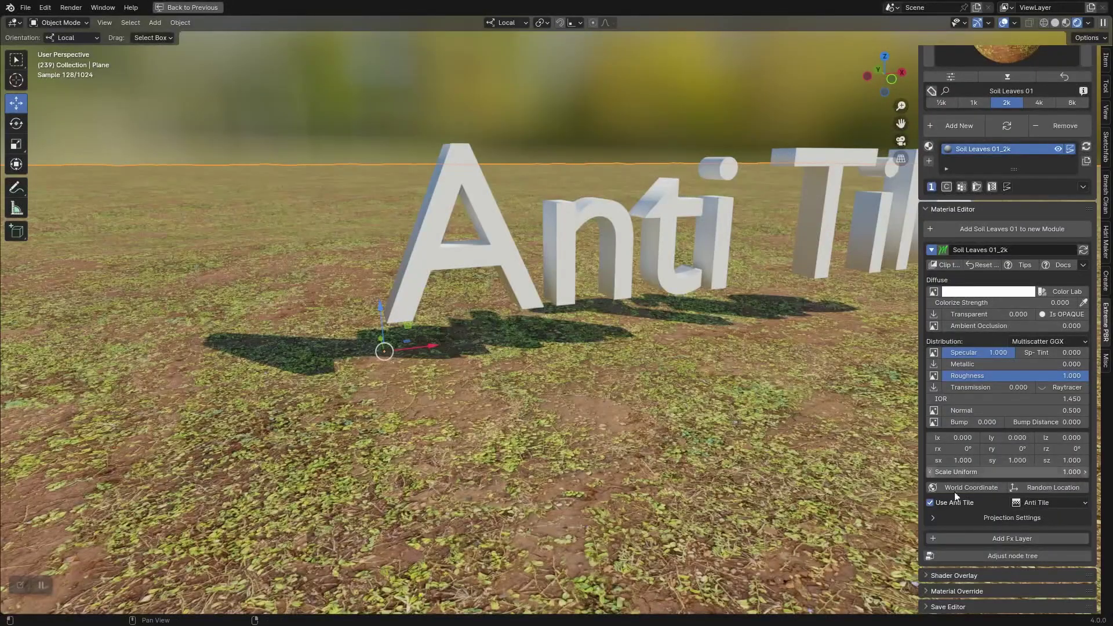
left_click(1036, 503)
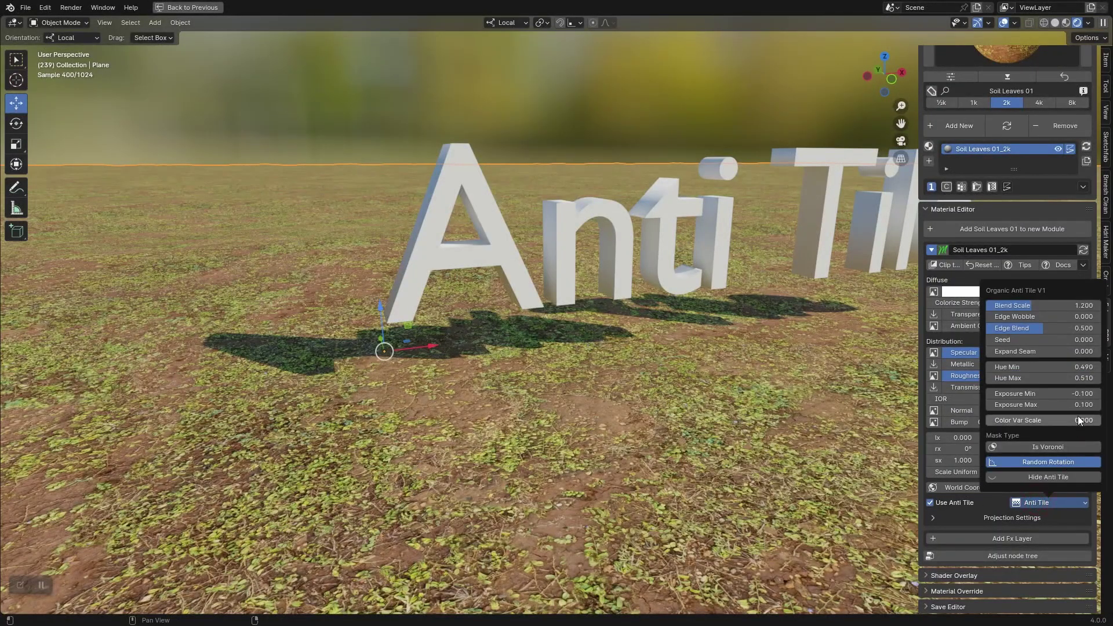
left_click_drag(1079, 394, 995, 394)
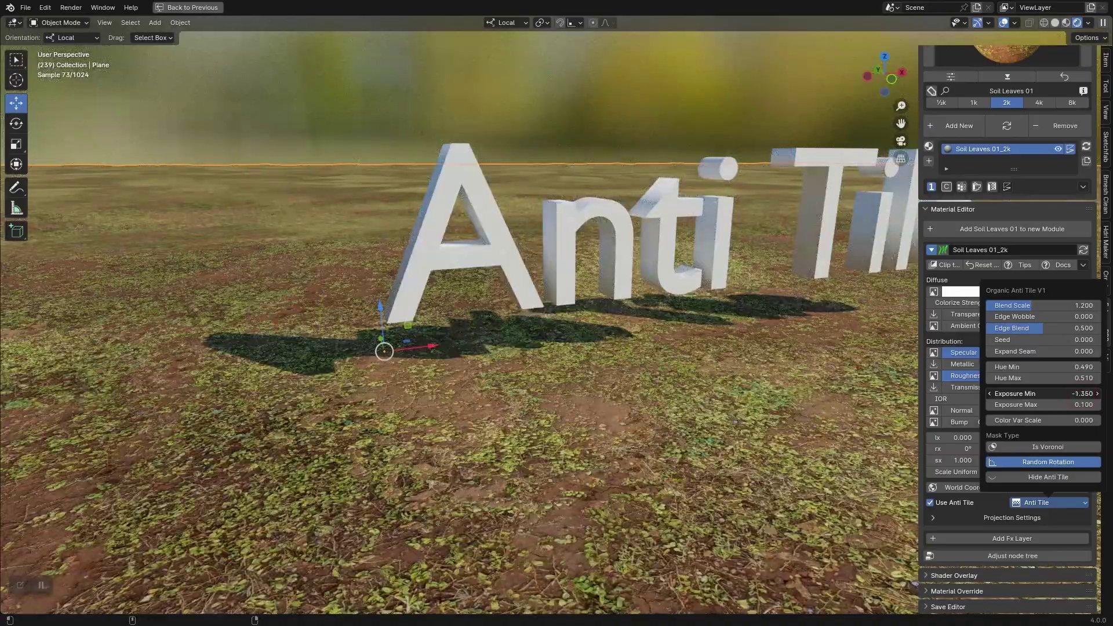
Set Color Var Scale to 1.000 in the Anti Tile settings of the Soil Leaves 01_2k material
scroll(619, 297, "down", 5)
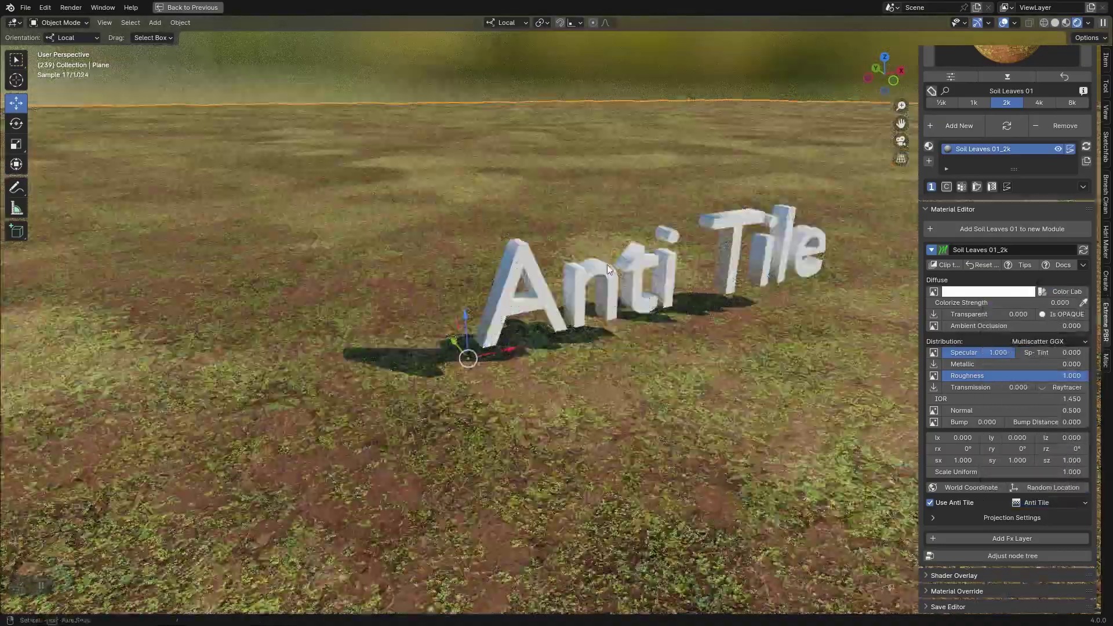
mouse_move(607, 264)
middle_mouse_down()
mouse_move(615, 277)
mouse_move(622, 264)
middle_mouse_up()
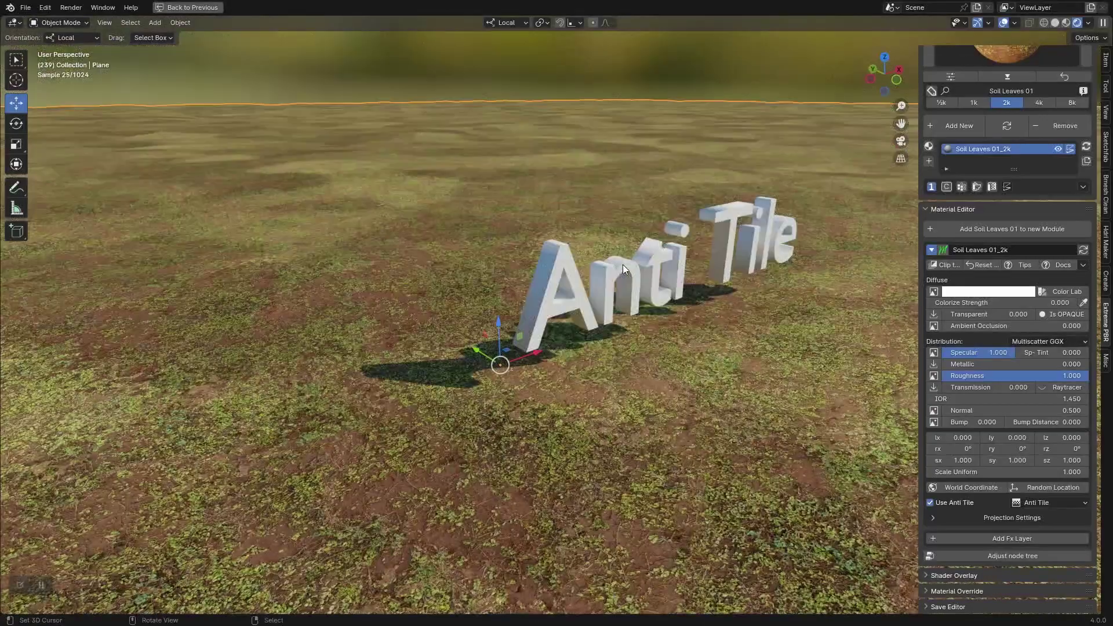
left_click(1031, 501)
left_click_drag(1028, 421, 1078, 420)
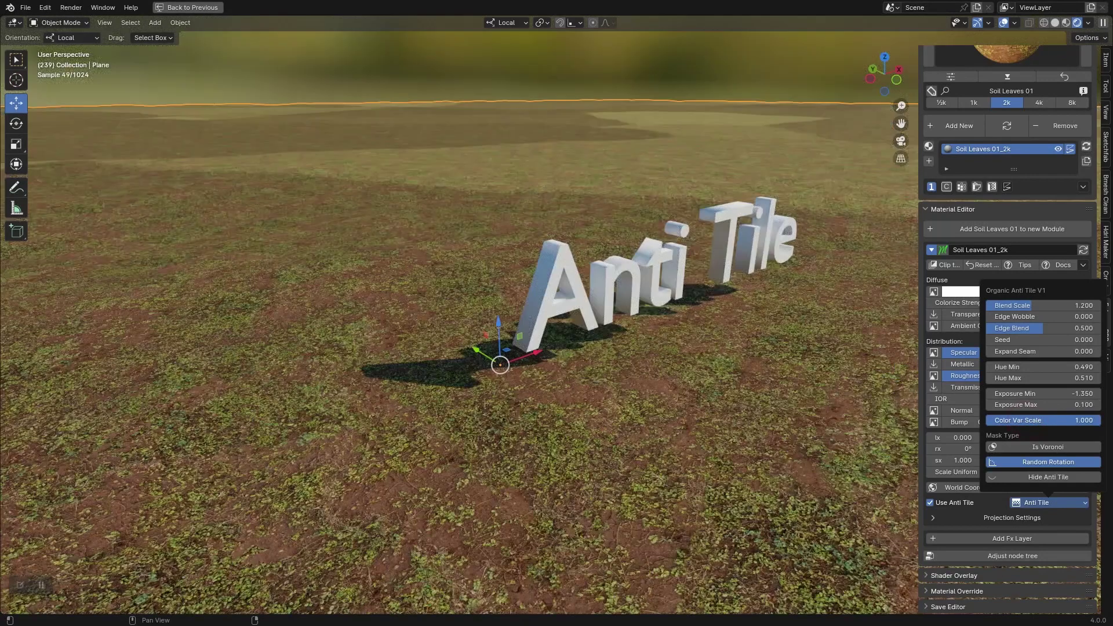
Set Edge Blend to 1.000 and Blend Scale to 0.885 for the Soil Leaves 01_2k anti-tiling, with the mask type switched to noise
left_click_drag(1040, 328, 1100, 328)
mouse_move(1026, 306)
left_mouse_down()
mouse_move(1100, 305)
mouse_move(1007, 306)
mouse_move(1020, 305)
left_mouse_up()
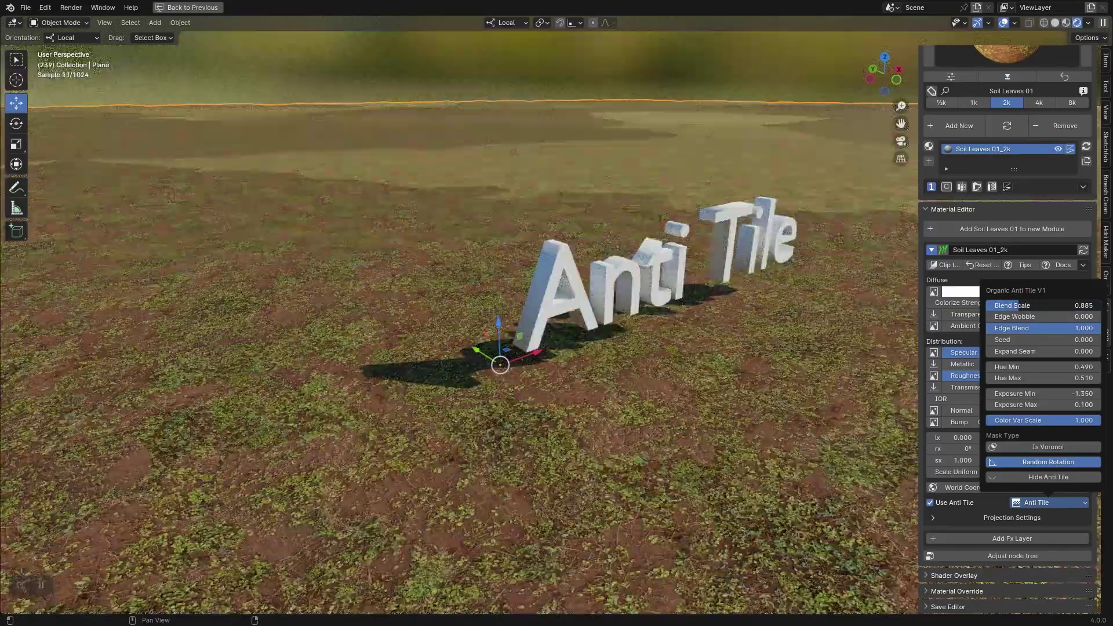
left_click(1063, 448)
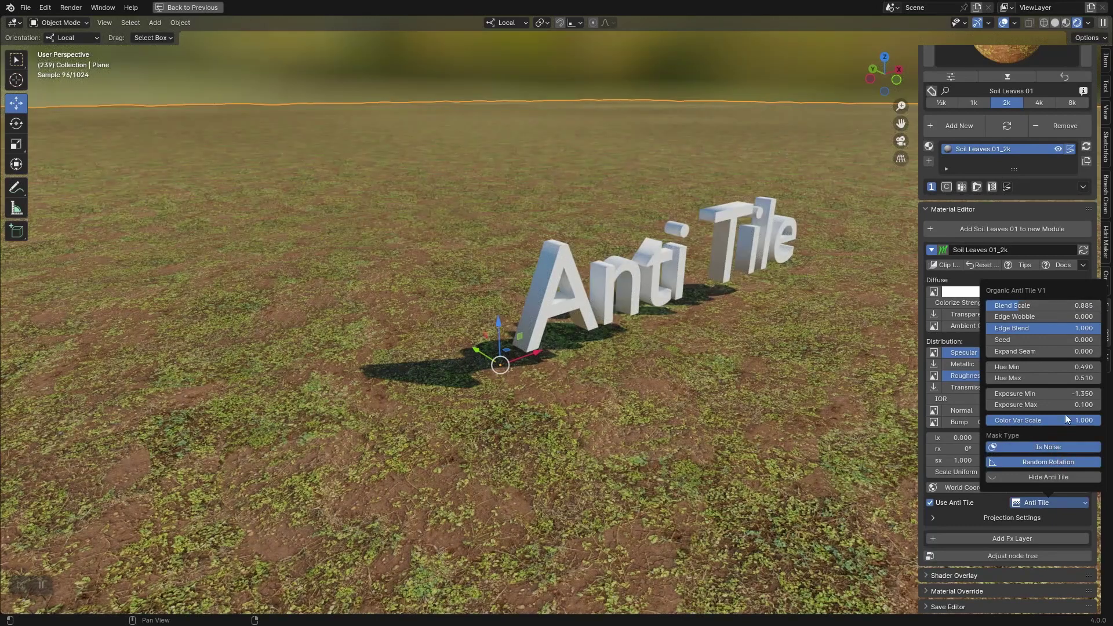
Adjust the Soil Leaves 01_2k anti-tile color variation: Exposure Min -2.620, Color Var Scale 0.925, Hue Max 0.580 and a lower Hue Min
left_click_drag(1079, 394, 1072, 394)
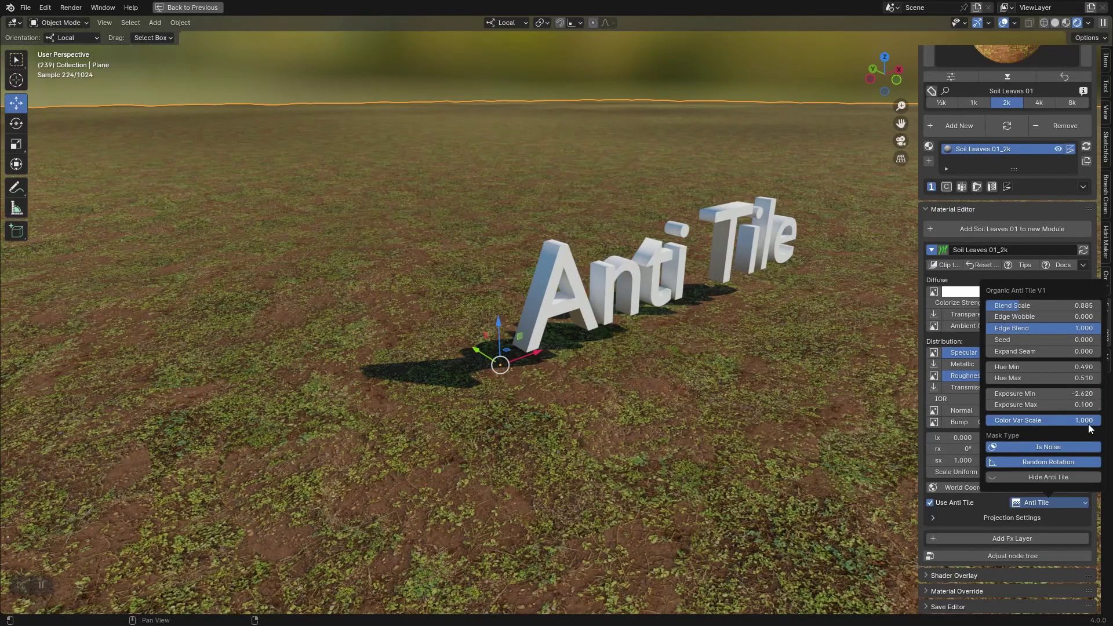
left_click_drag(1089, 421, 1084, 421)
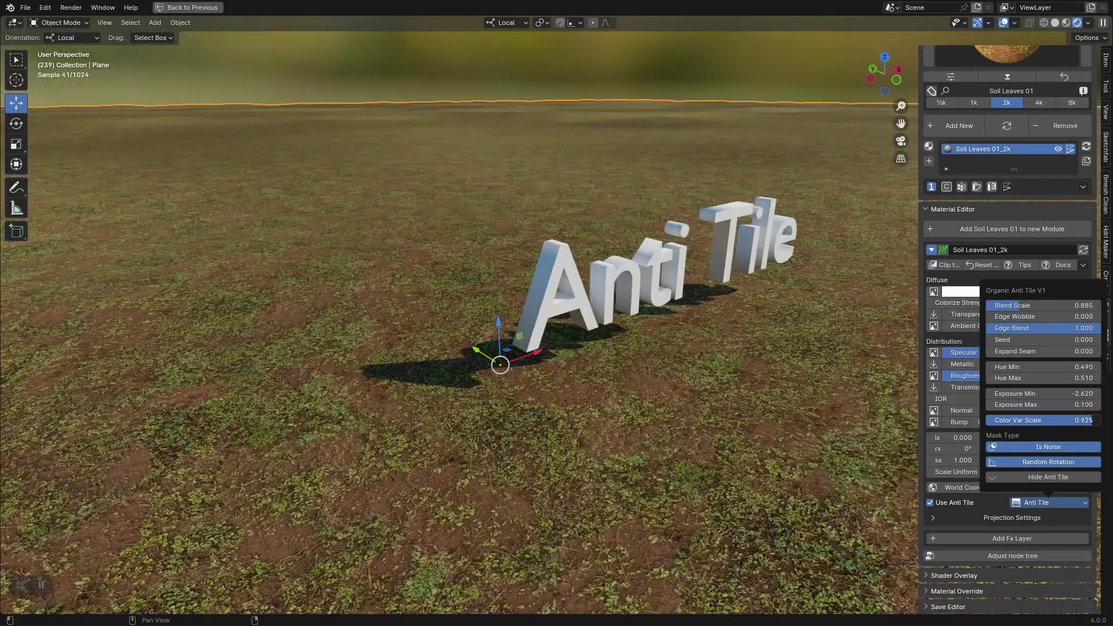
left_click_drag(1079, 380, 1101, 379)
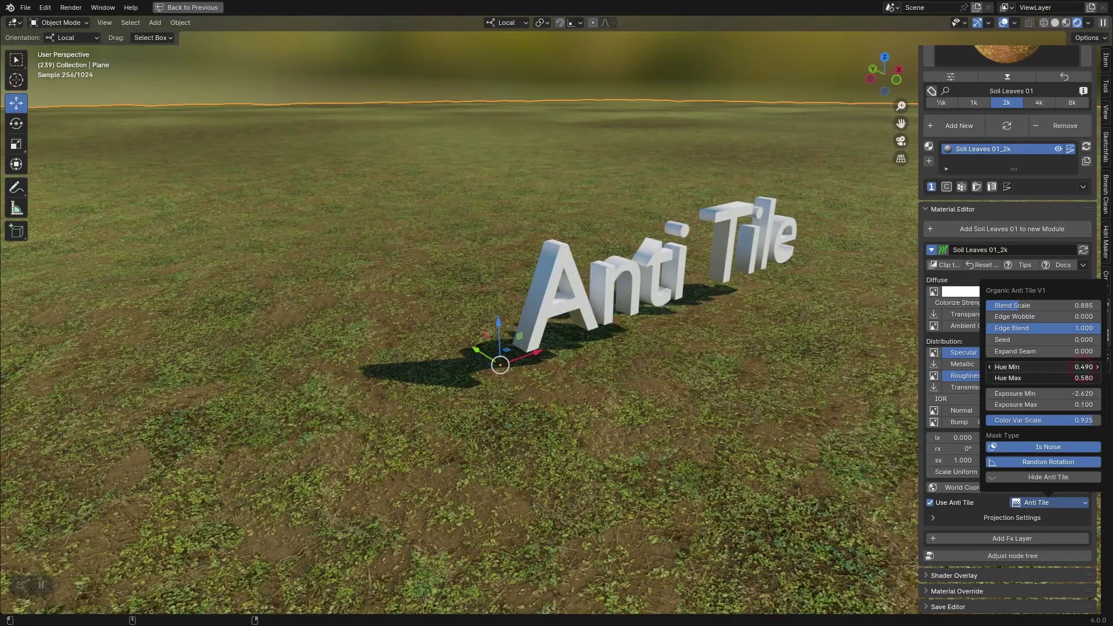
mouse_move(1078, 369)
left_mouse_down()
mouse_move(1055, 369)
mouse_move(1072, 369)
left_mouse_up()
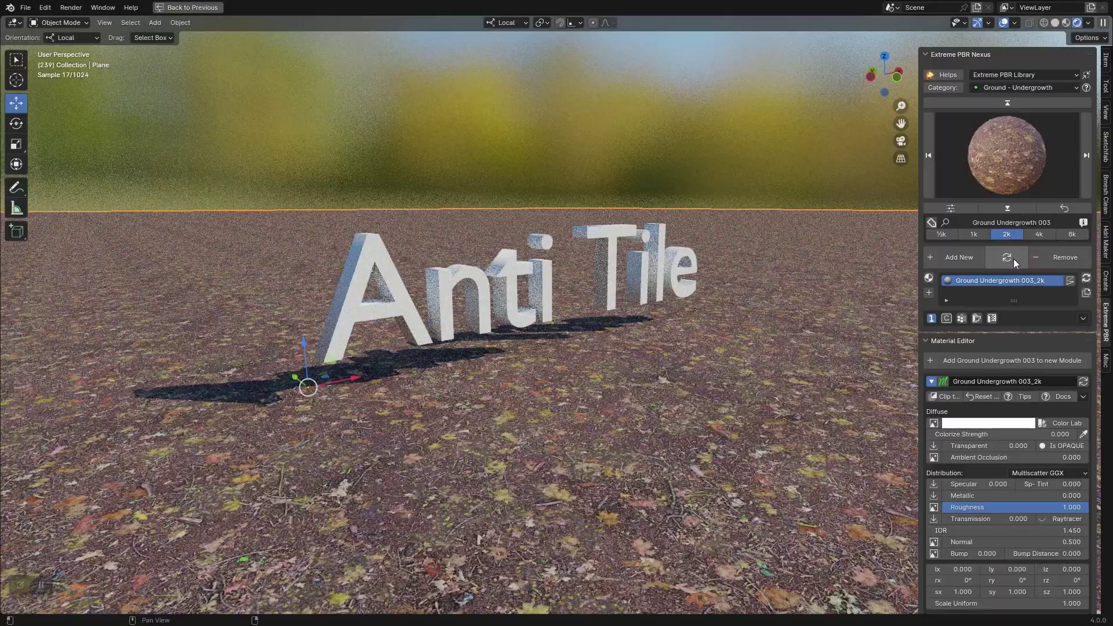
Check the tiling across the whole plane and enable Use Anti Tile for the Ground Undergrowth 003_2k material
middle_click_drag(645, 275, 616, 336)
scroll(615, 284, "down", 11)
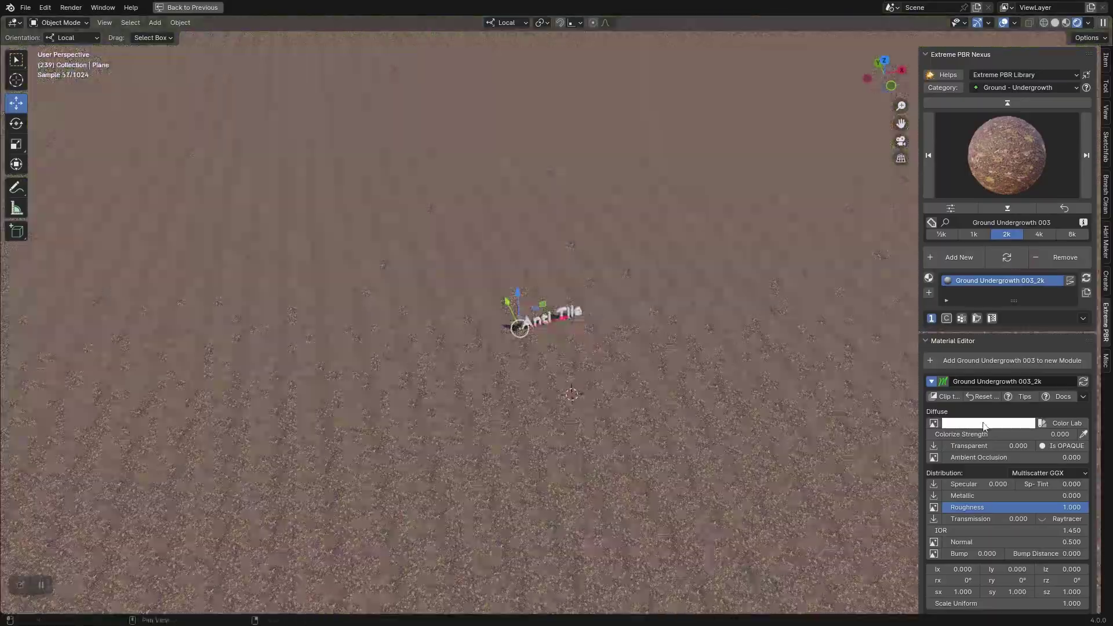
scroll(723, 385, "down", 2)
scroll(979, 425, "down", 6)
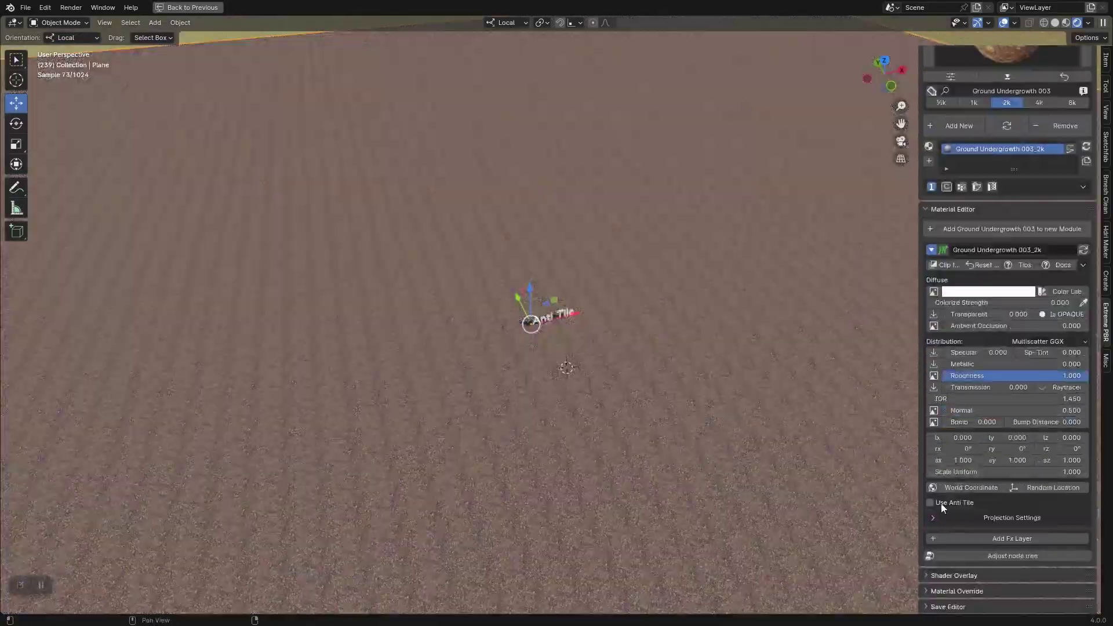
left_click(940, 504)
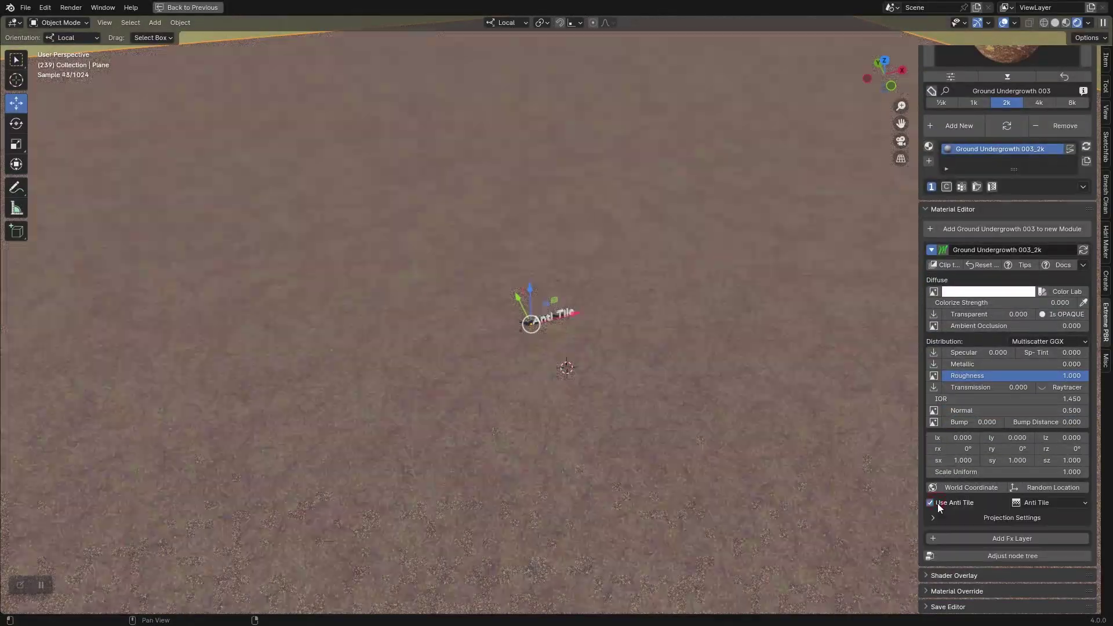
Inspect the ground close to the Anti Tile text and enable displacement for the Ground Undergrowth 003_2k material
middle_click_drag(769, 460, 548, 353)
scroll(548, 353, "up", 5)
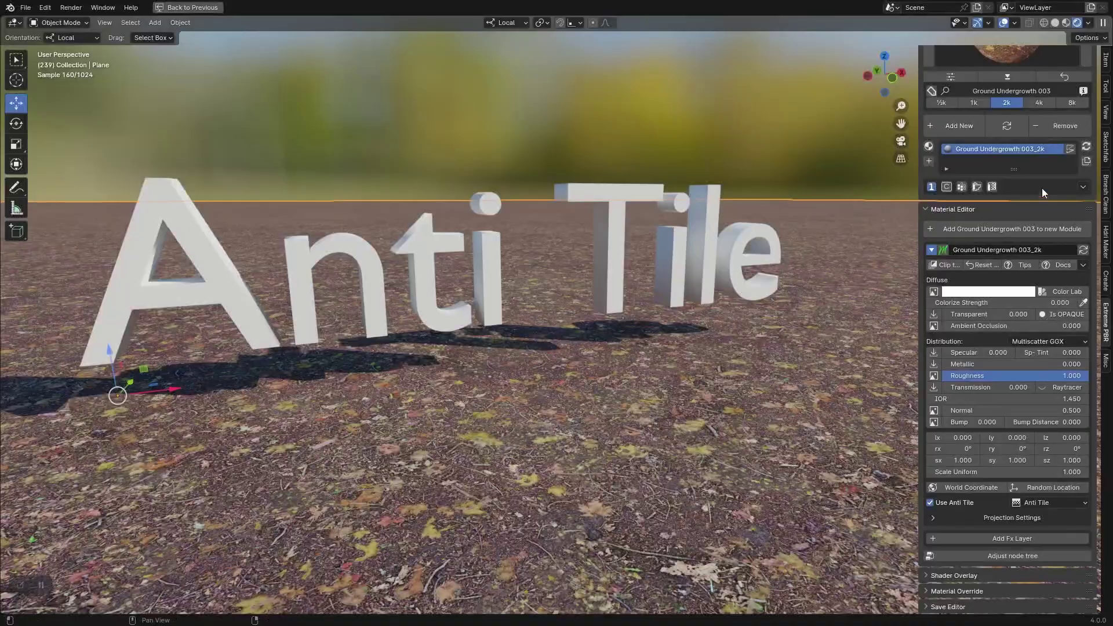
left_click(1073, 150)
middle_click_drag(373, 322, 429, 317, "shift")
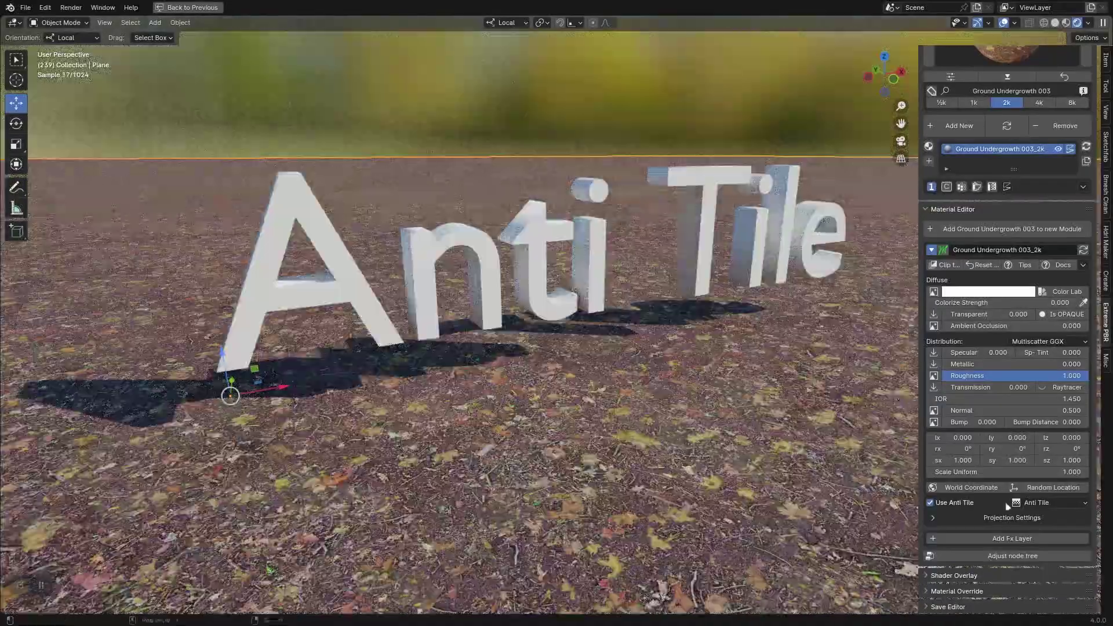
Lower Exposure Min in the Anti Tile settings of the Ground Undergrowth 003_2k material and check the result from farther away
left_click(1040, 503)
left_click_drag(1057, 394, 1019, 394)
scroll(563, 337, "down", 10)
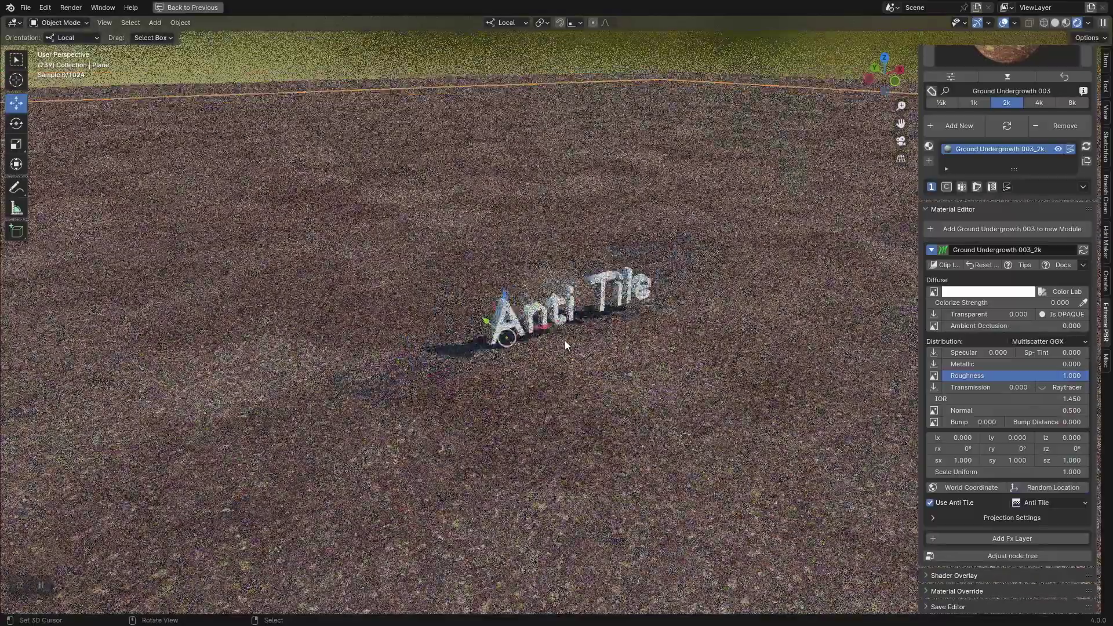